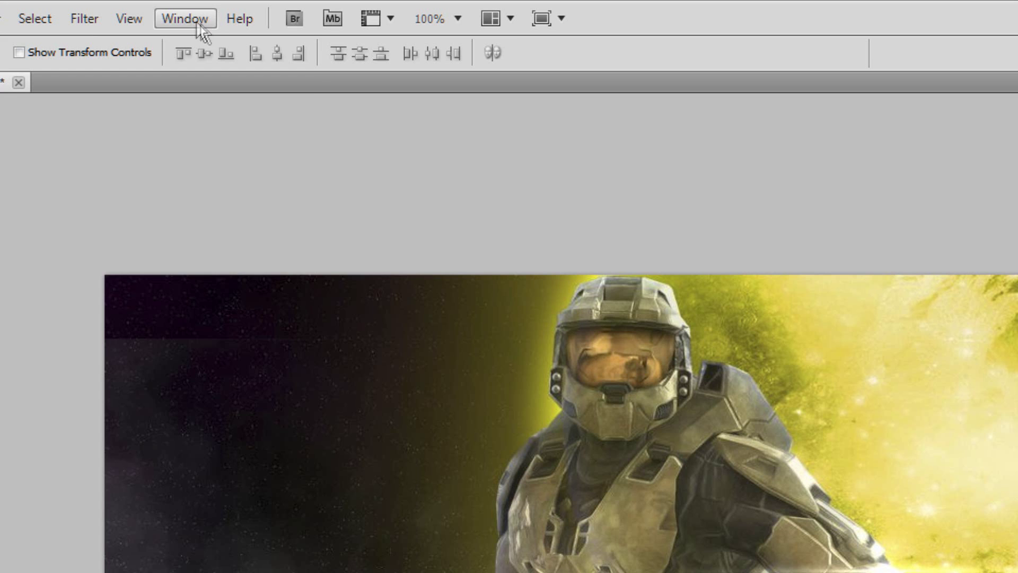
- Add a Color Balance adjustment layer with midtones shifted toward cyan at -59
{"action": "left_click", "coordinate": [184, 18]}
{"action": "key", "text": "Escape"}
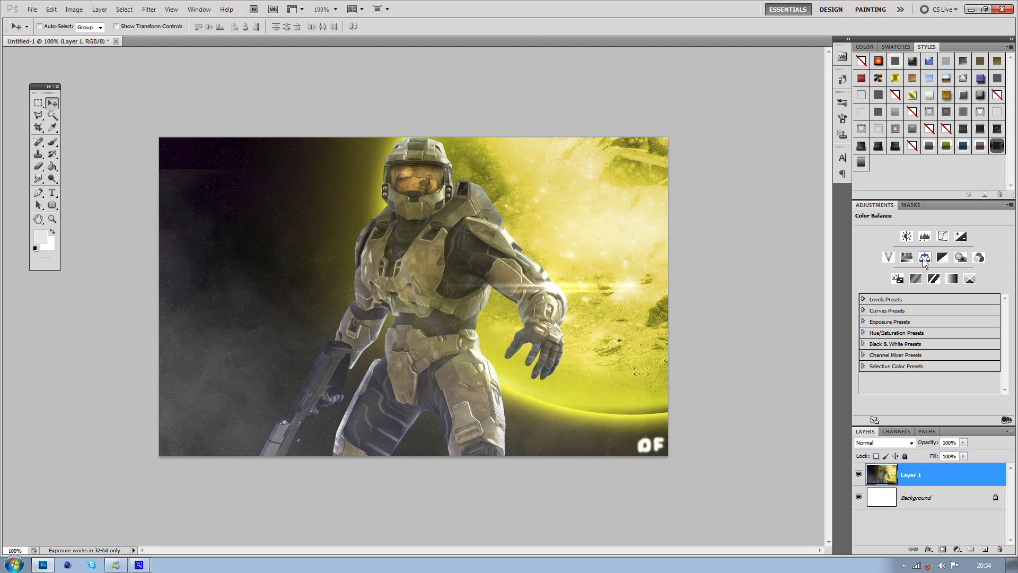
{"action": "left_click", "coordinate": [924, 258]}
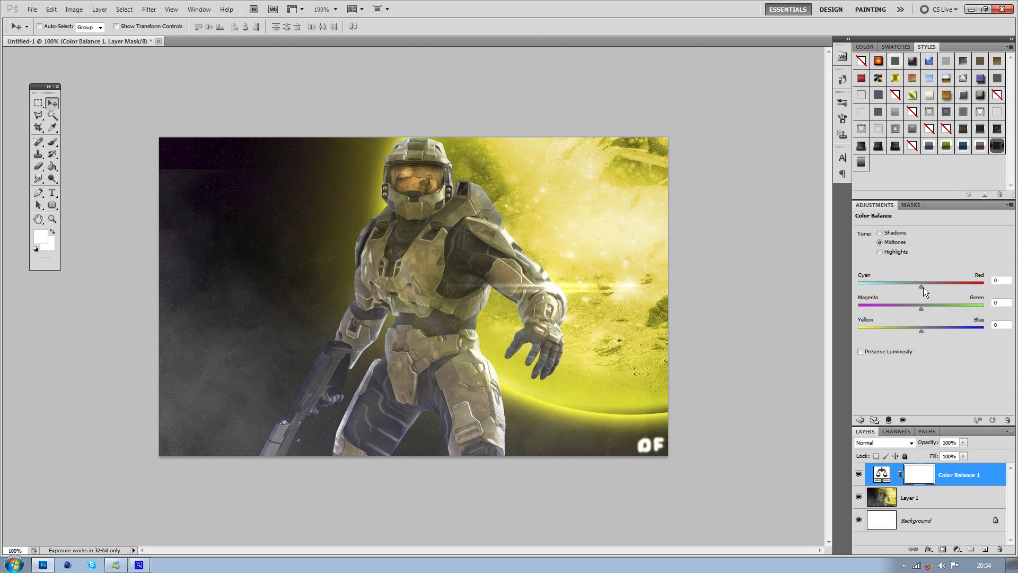
{"action": "mouse_move", "coordinate": [923, 287]}
{"action": "left_mouse_down"}
{"action": "mouse_move", "coordinate": [868, 285]}
{"action": "mouse_move", "coordinate": [928, 282]}
{"action": "mouse_move", "coordinate": [918, 285]}
{"action": "left_mouse_up"}
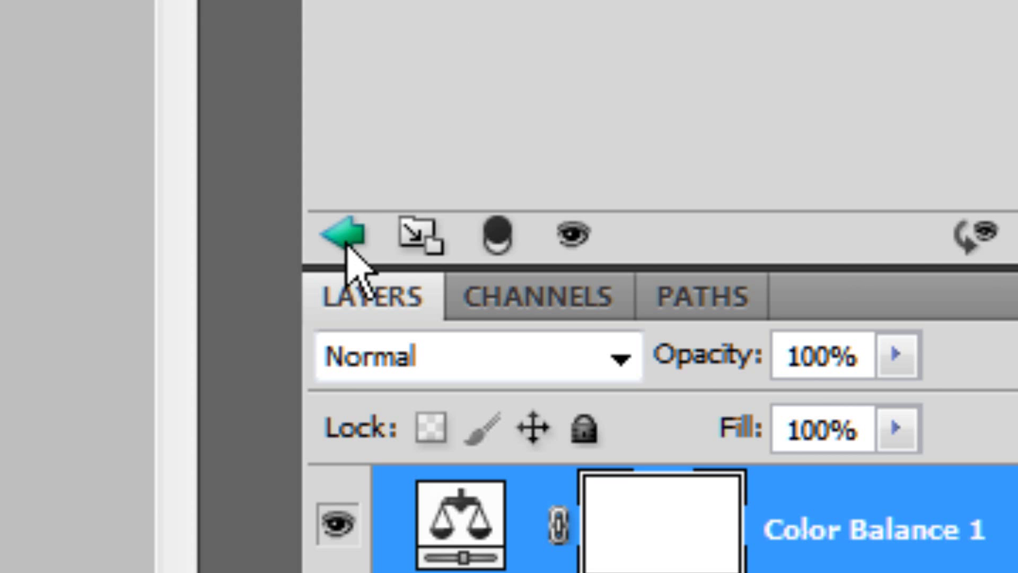
- Reopen Color Balance 1 and push its Shadows tone toward red on the Cyan/Red slider
{"action": "left_click", "coordinate": [347, 243]}
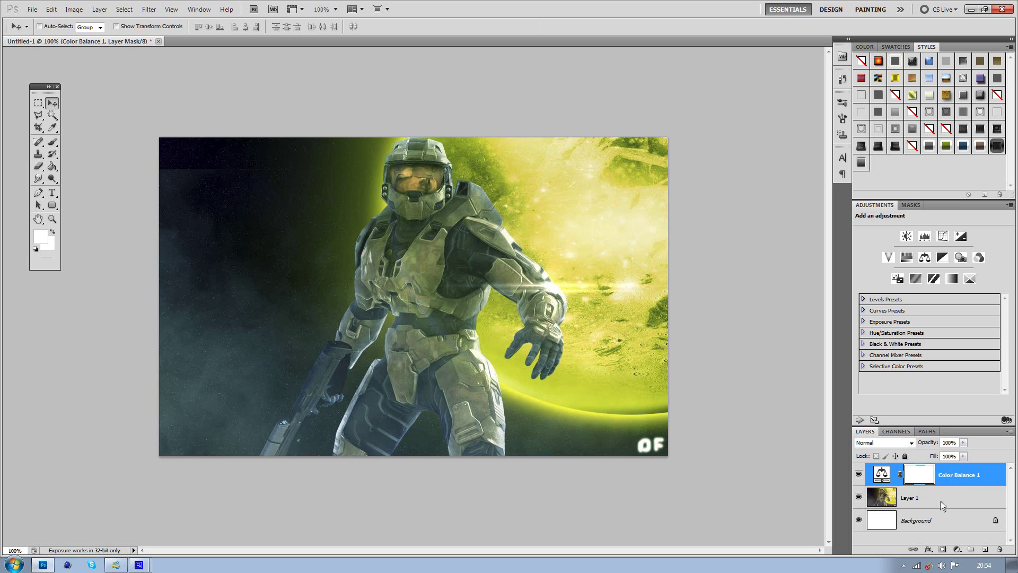
{"action": "left_click", "coordinate": [942, 507]}
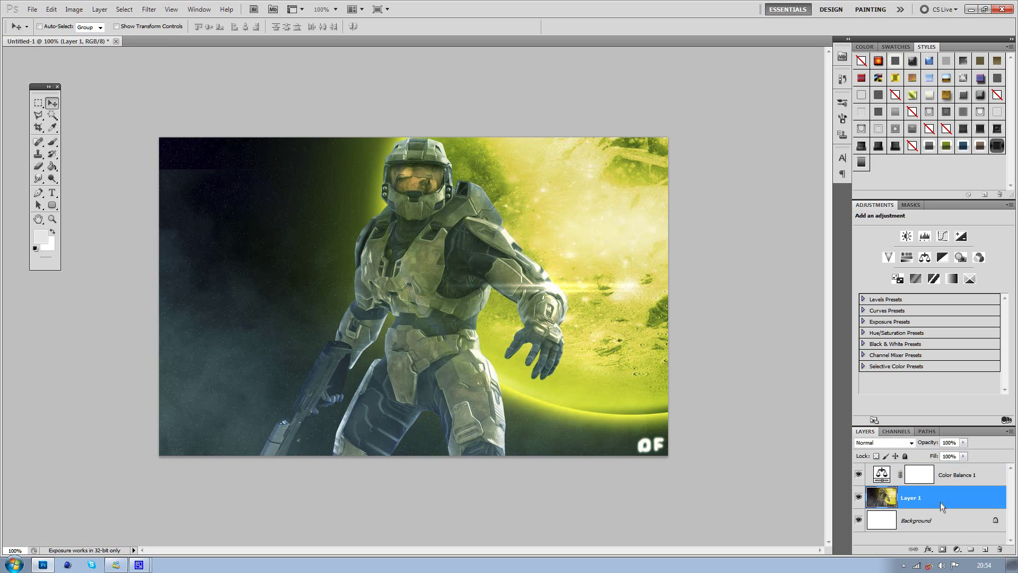
{"action": "left_click", "coordinate": [959, 472]}
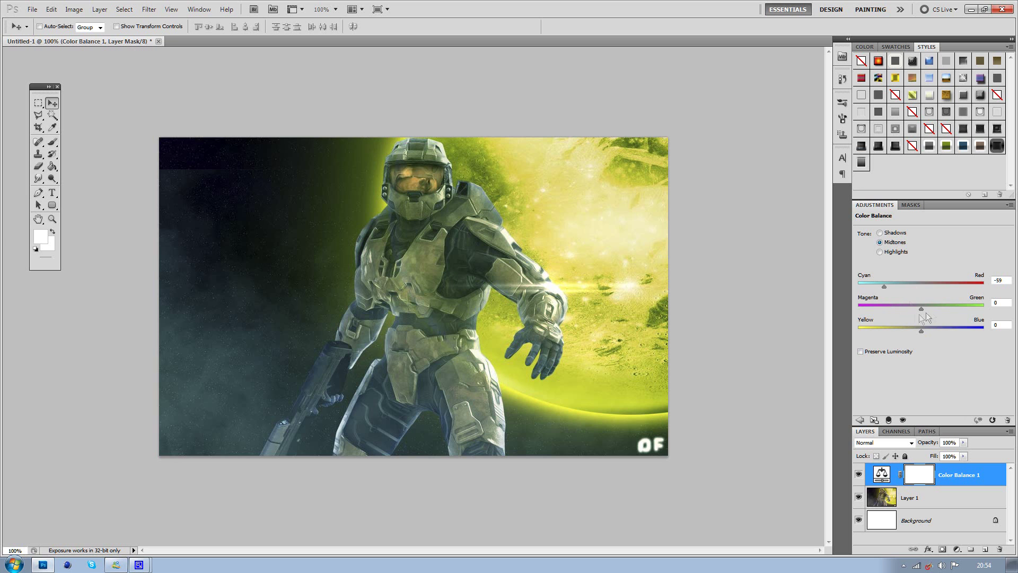
{"action": "left_click", "coordinate": [882, 233]}
{"action": "left_click_drag", "start_coordinate": [879, 287], "coordinate": [933, 298]}
{"action": "left_click", "coordinate": [859, 419]}
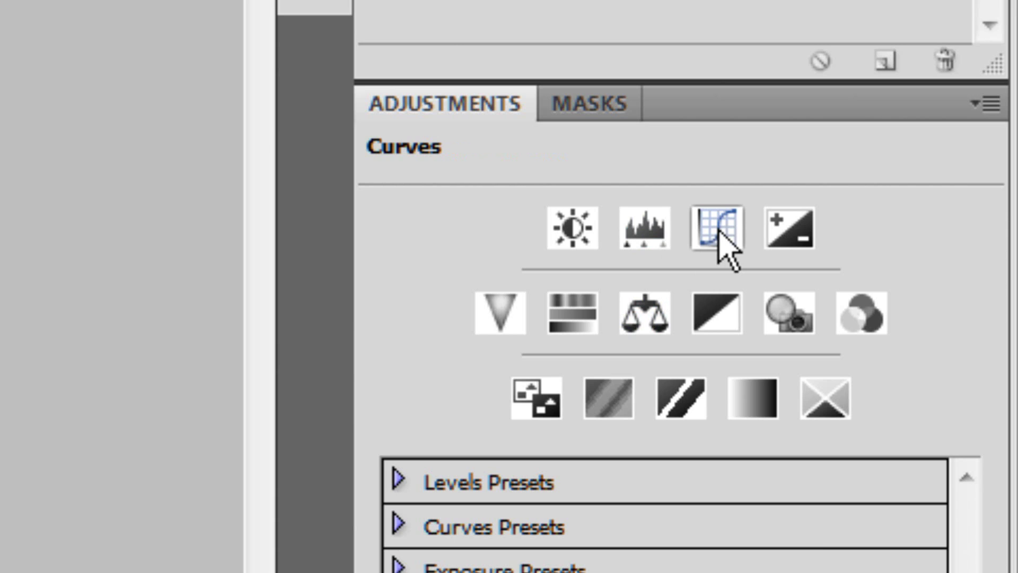
- Add a Curves 1 layer shaped into an S-curve, raising the upper point and lowering the shadows
{"action": "left_click", "coordinate": [718, 231]}
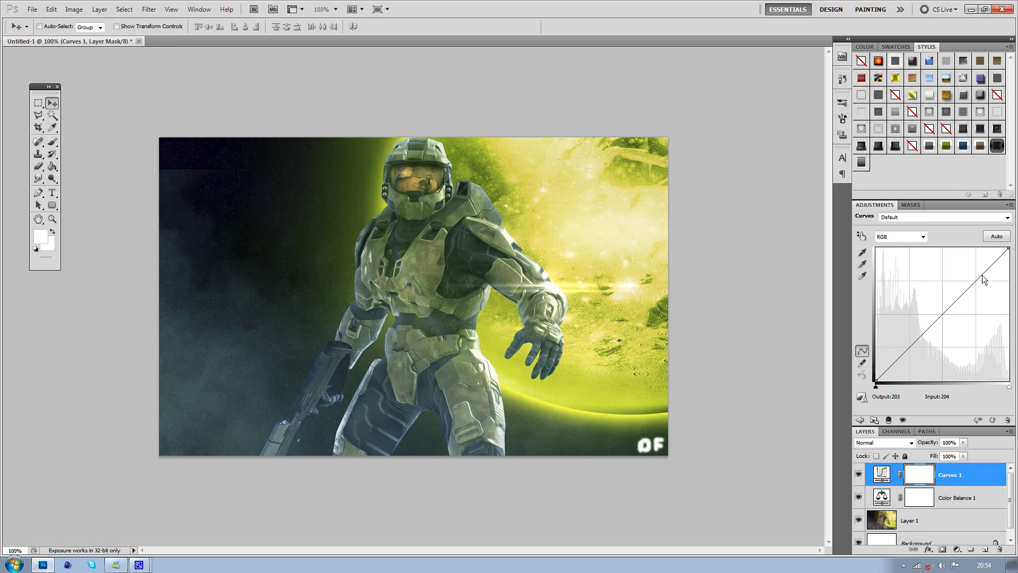
{"action": "left_click_drag", "start_coordinate": [982, 274], "coordinate": [975, 264]}
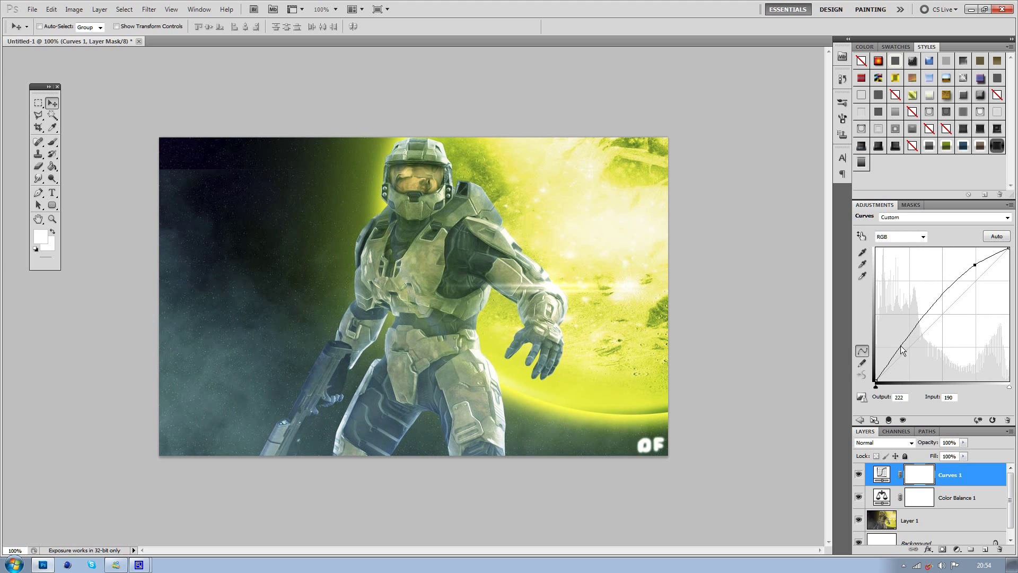
{"action": "left_click_drag", "start_coordinate": [901, 346], "coordinate": [917, 359]}
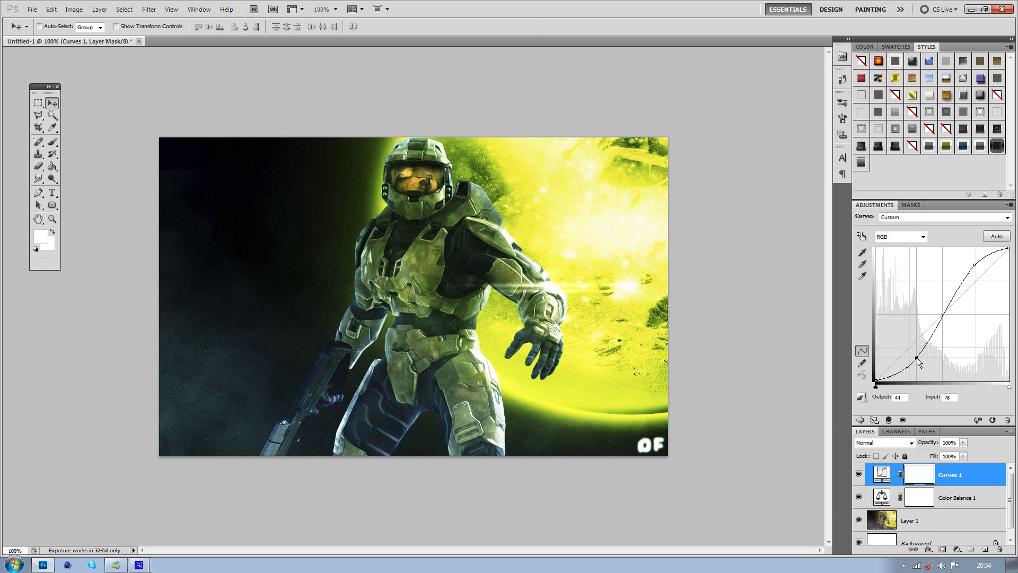
{"action": "mouse_move", "coordinate": [975, 264]}
{"action": "left_mouse_down"}
{"action": "mouse_move", "coordinate": [996, 308]}
{"action": "mouse_move", "coordinate": [993, 250]}
{"action": "mouse_move", "coordinate": [980, 275]}
{"action": "left_mouse_up"}
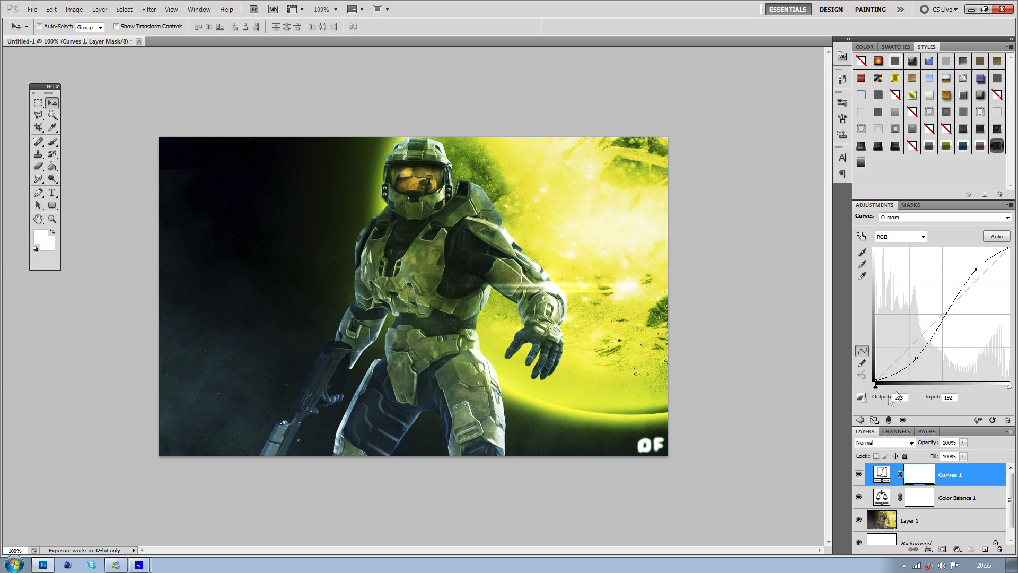
- Add a Hue/Saturation adjustment layer with the saturation lowered
{"action": "left_click", "coordinate": [859, 419]}
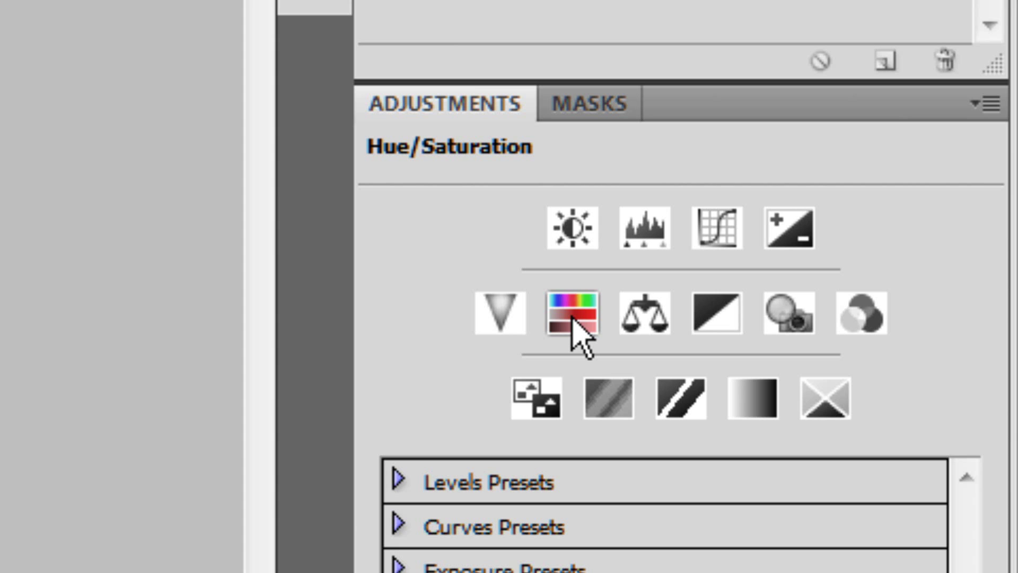
{"action": "left_click", "coordinate": [907, 257]}
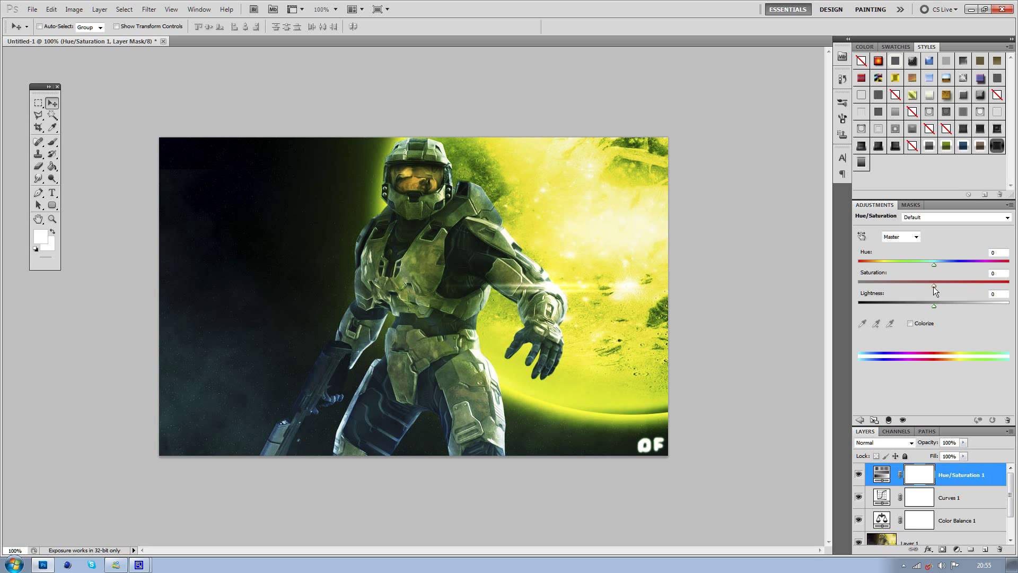
{"action": "mouse_move", "coordinate": [934, 286]}
{"action": "left_mouse_down"}
{"action": "mouse_move", "coordinate": [910, 286]}
{"action": "mouse_move", "coordinate": [947, 292]}
{"action": "mouse_move", "coordinate": [921, 299]}
{"action": "left_mouse_up"}
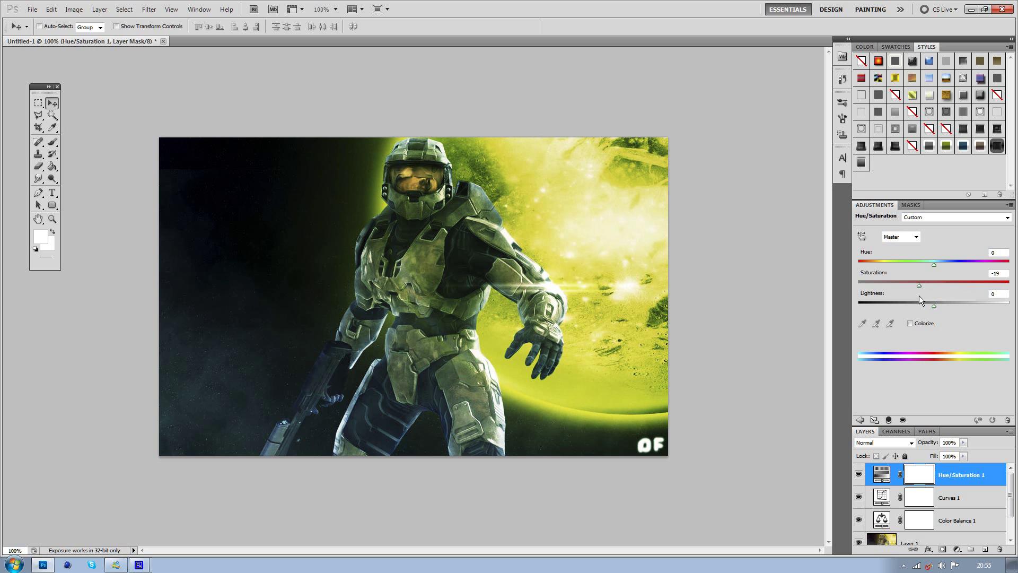
- Add a Photo Filter layer (Warming Filter 85, 70% density) and hide the adjustment layers for comparison
{"action": "left_click", "coordinate": [860, 419]}
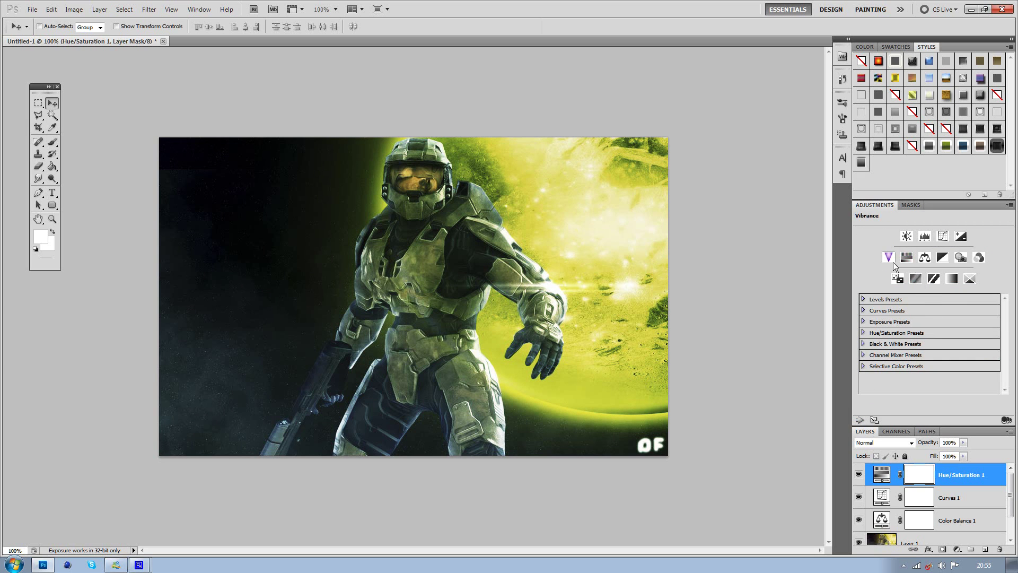
{"action": "left_click", "coordinate": [961, 258]}
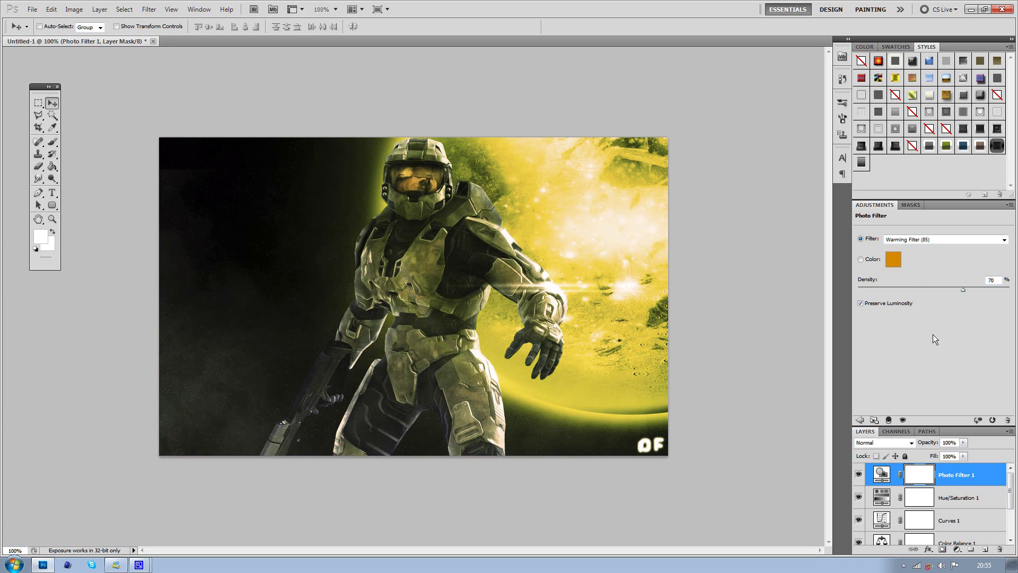
{"action": "left_click", "coordinate": [860, 420]}
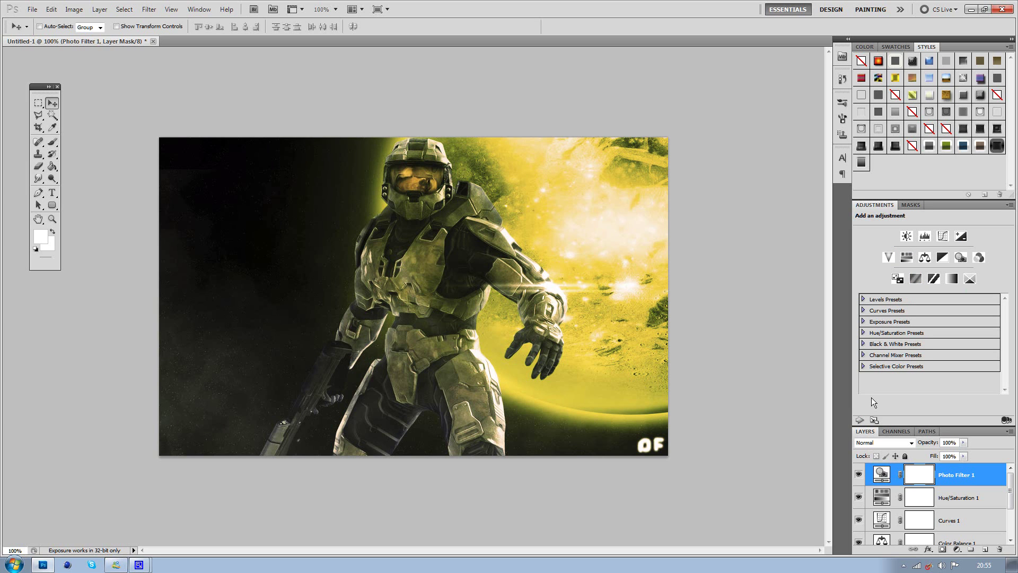
{"action": "left_click_drag", "start_coordinate": [860, 475], "coordinate": [860, 503]}
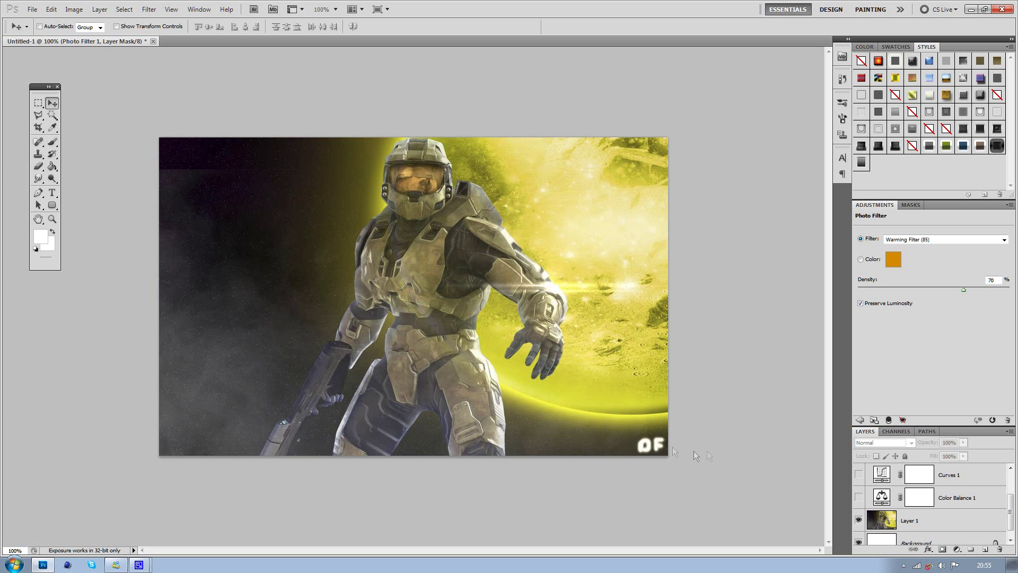
- Switch the eye icons of the Color Balance, Curves, Hue/Saturation and Photo Filter layers back on
{"action": "mouse_move", "coordinate": [861, 495]}
{"action": "left_mouse_down"}
{"action": "mouse_move", "coordinate": [860, 467]}
{"action": "mouse_move", "coordinate": [860, 485]}
{"action": "left_mouse_up"}
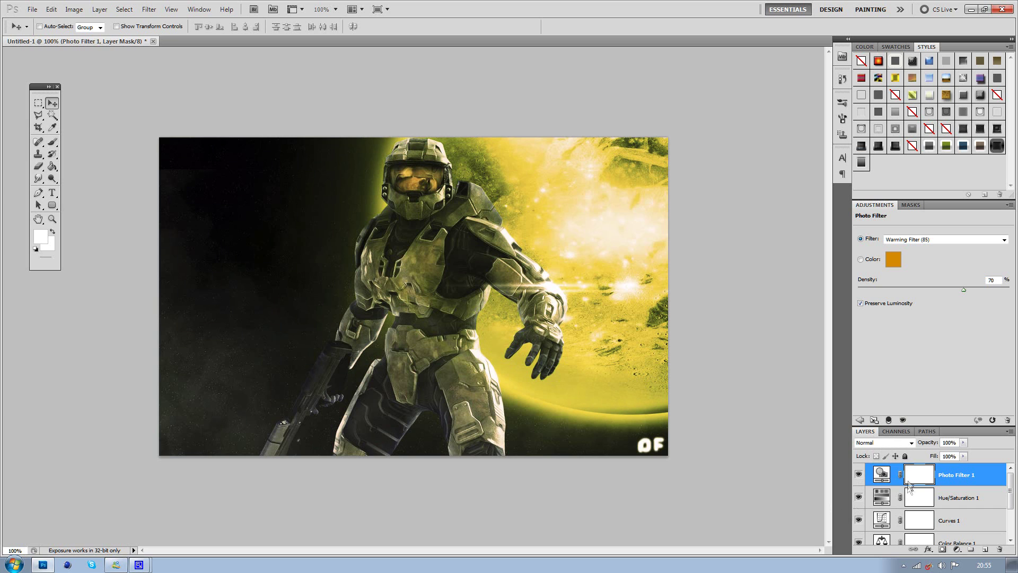
{"action": "left_click", "coordinate": [860, 420]}
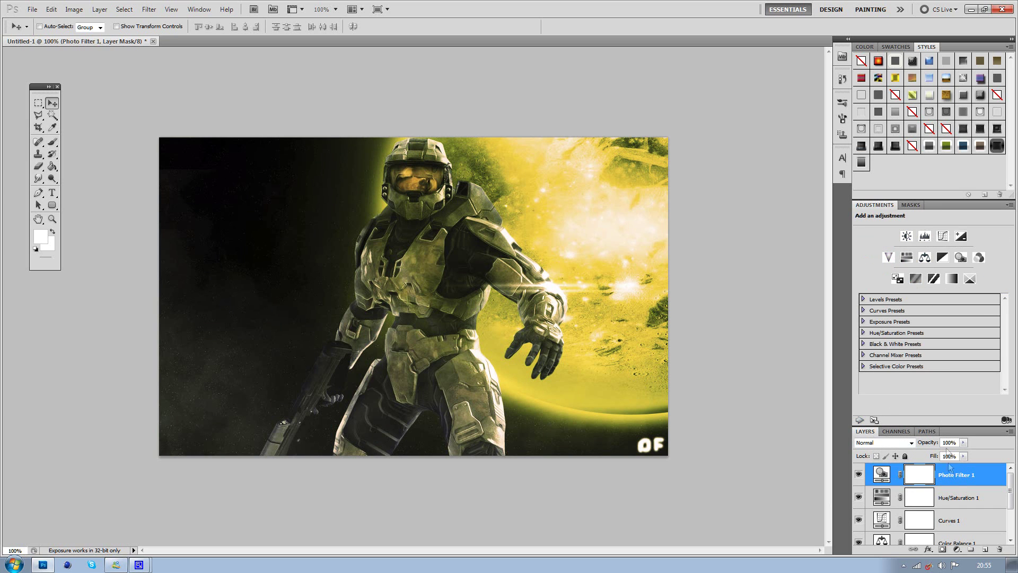
- Select Curves 1 and move its lower curve point to input 71, output 35
{"action": "left_click", "coordinate": [955, 497]}
{"action": "left_click", "coordinate": [961, 520]}
{"action": "left_click", "coordinate": [973, 537]}
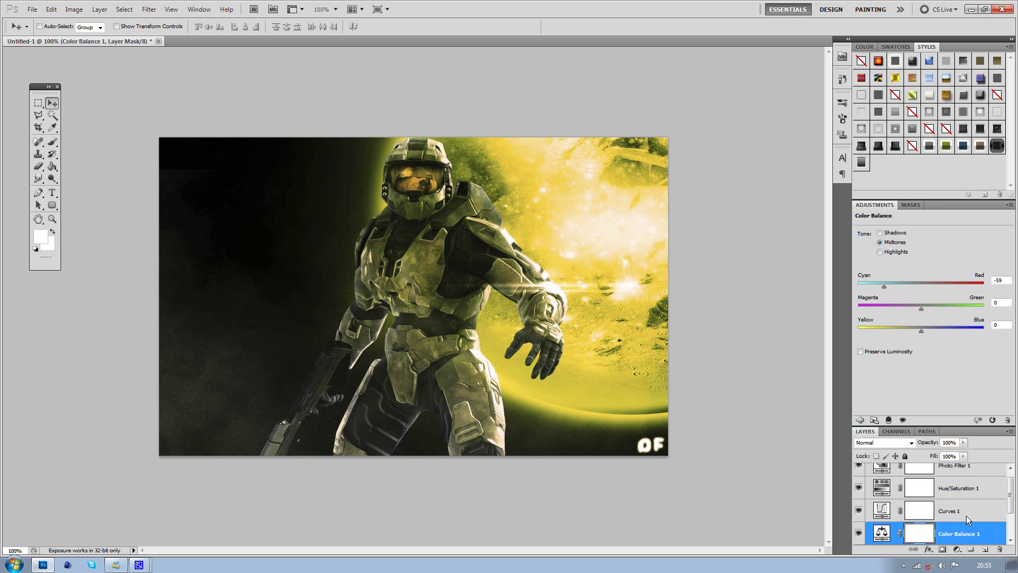
{"action": "left_click", "coordinate": [966, 514]}
{"action": "left_click", "coordinate": [971, 489]}
{"action": "left_click", "coordinate": [971, 514]}
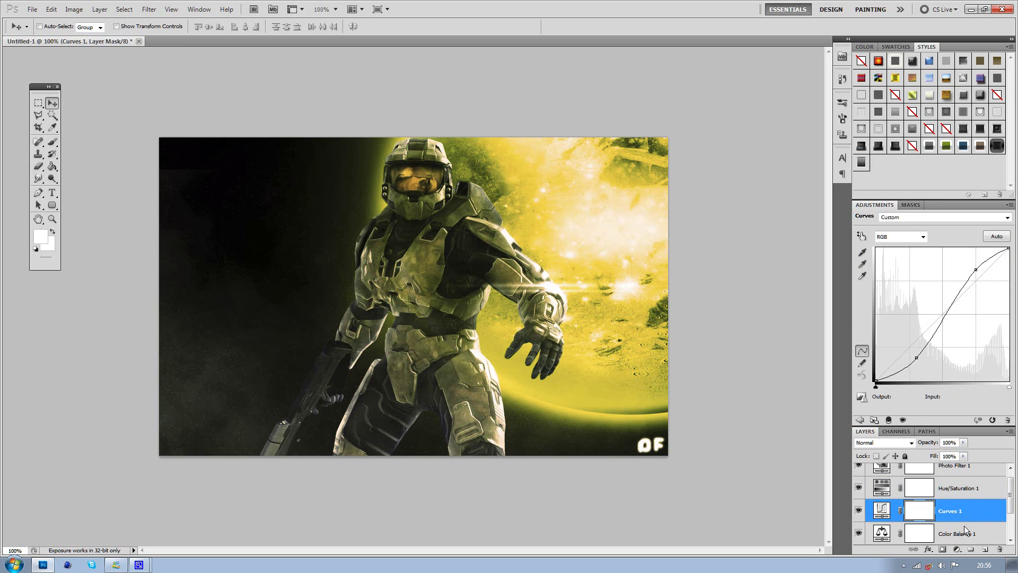
{"action": "left_click", "coordinate": [964, 527]}
{"action": "left_click", "coordinate": [966, 514]}
{"action": "mouse_move", "coordinate": [917, 358]}
{"action": "left_mouse_down"}
{"action": "mouse_move", "coordinate": [908, 355]}
{"action": "mouse_move", "coordinate": [915, 363]}
{"action": "left_mouse_up"}
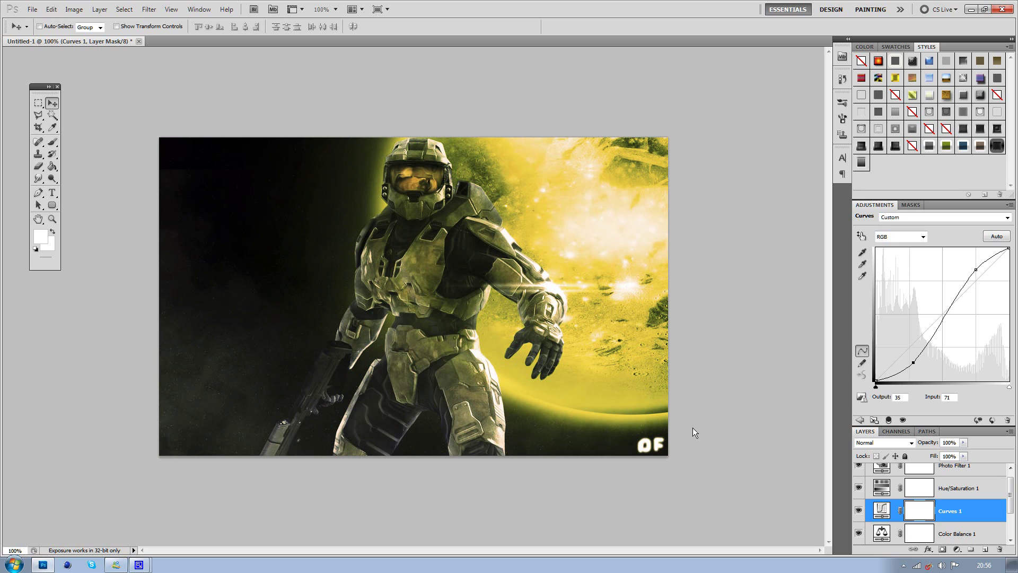